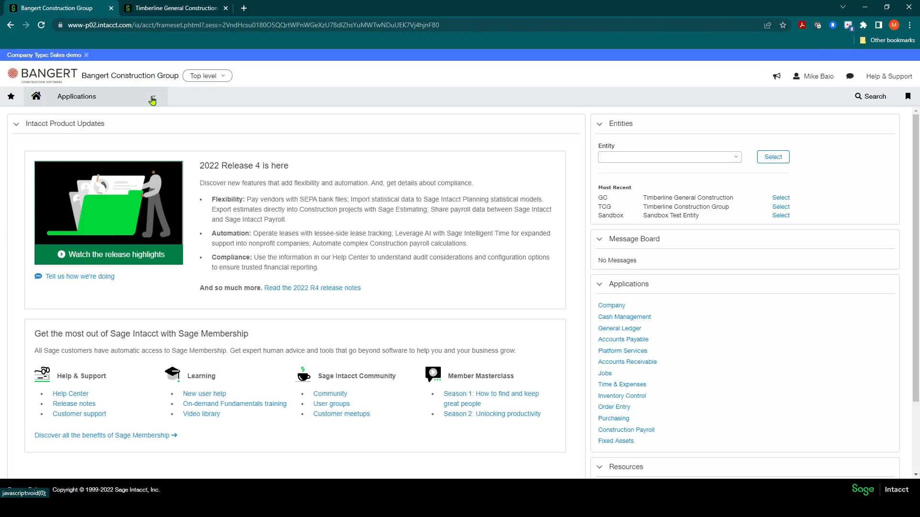
Open the Construction Payroll permissions from the Administrator role's subscriptions
left_click(152, 99)
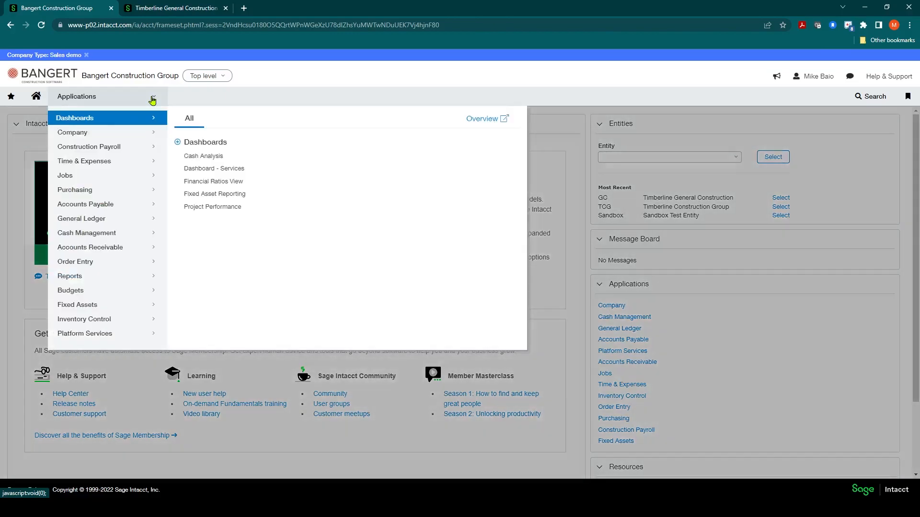
left_click(81, 137)
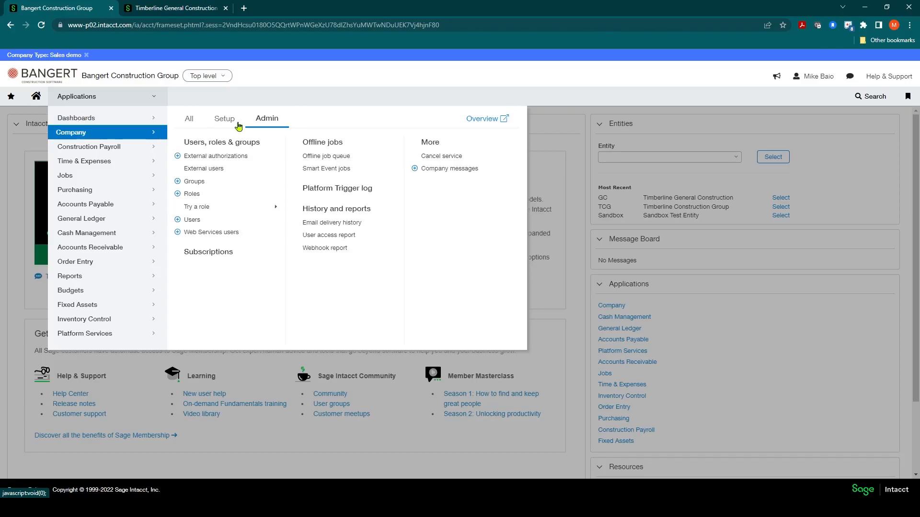
left_click(199, 196)
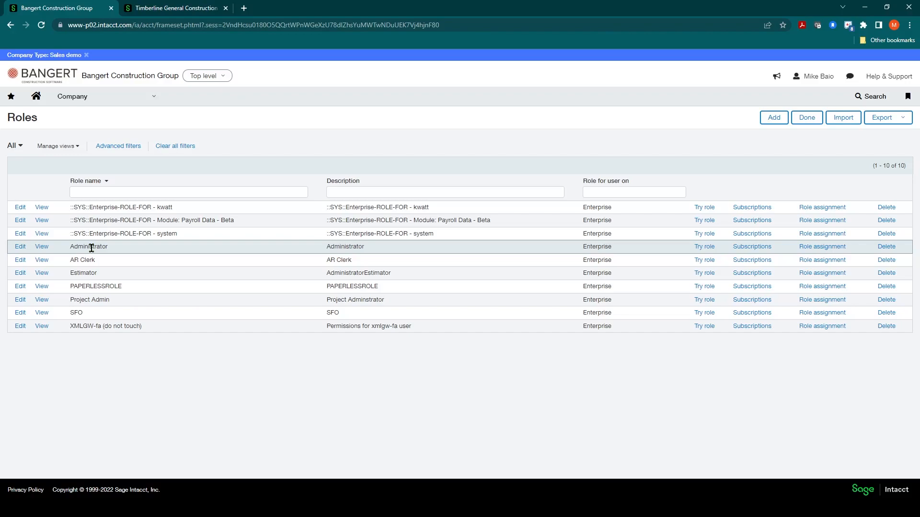
left_click(752, 247)
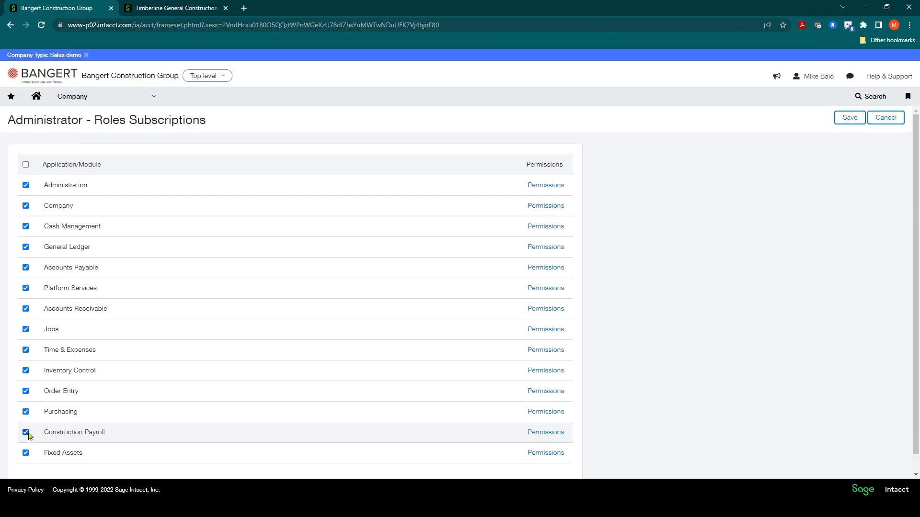
left_click(539, 436)
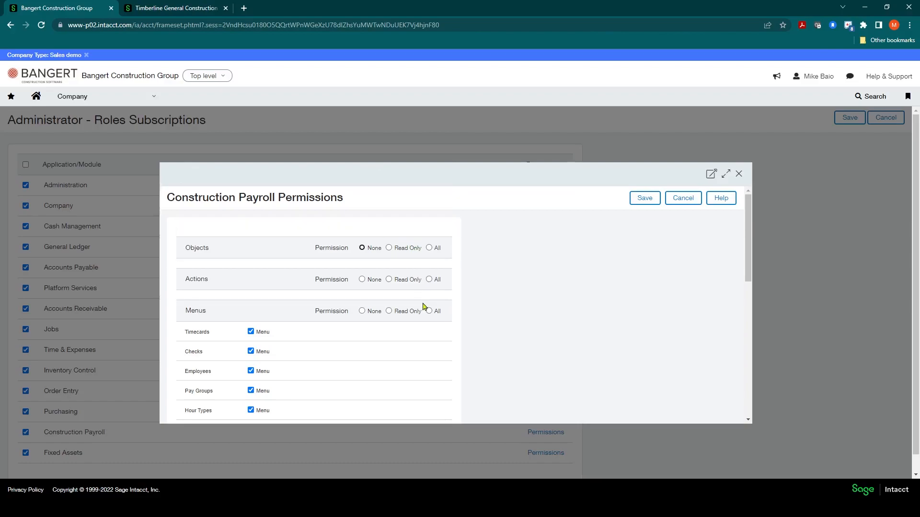
Grant All permission for Construction Payroll objects, actions and menus, and save the permissions and the role subscriptions
left_click(429, 248)
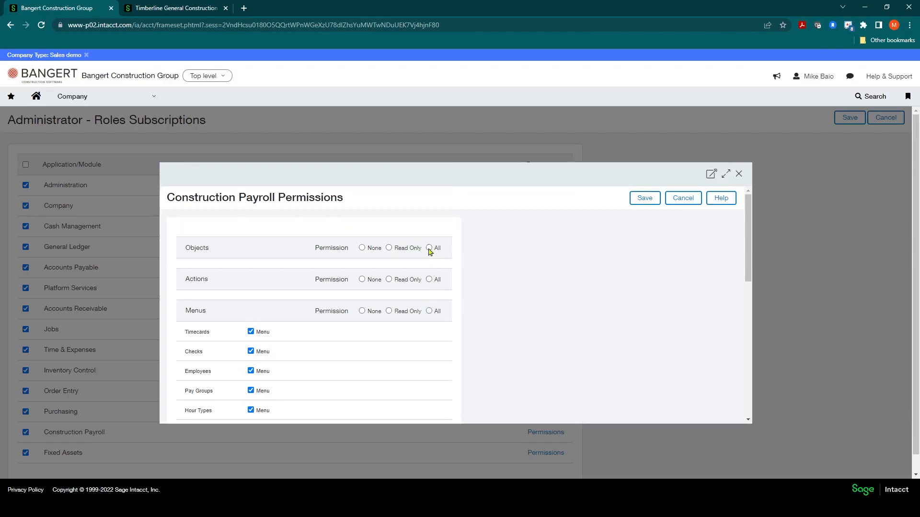
left_click(430, 279)
left_click(429, 311)
scroll(422, 344, "down", 4)
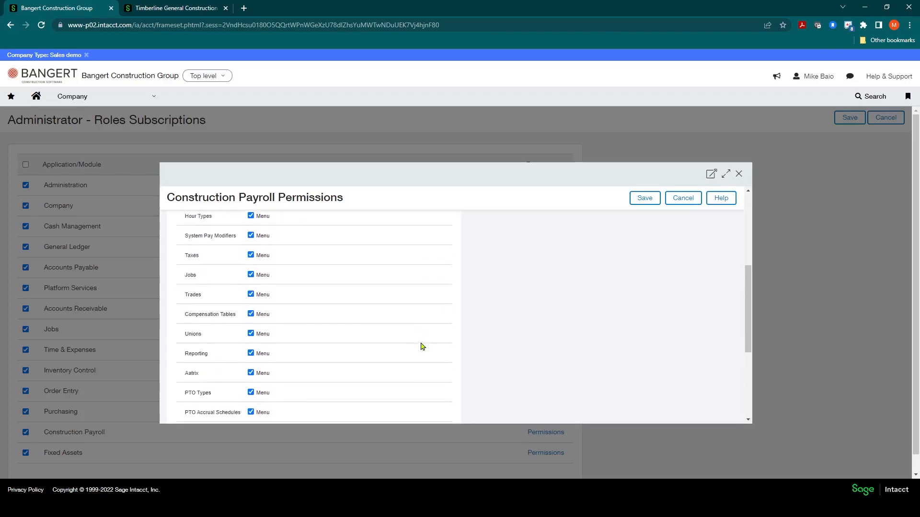
scroll(421, 345, "down", 4)
scroll(485, 279, "up", 7)
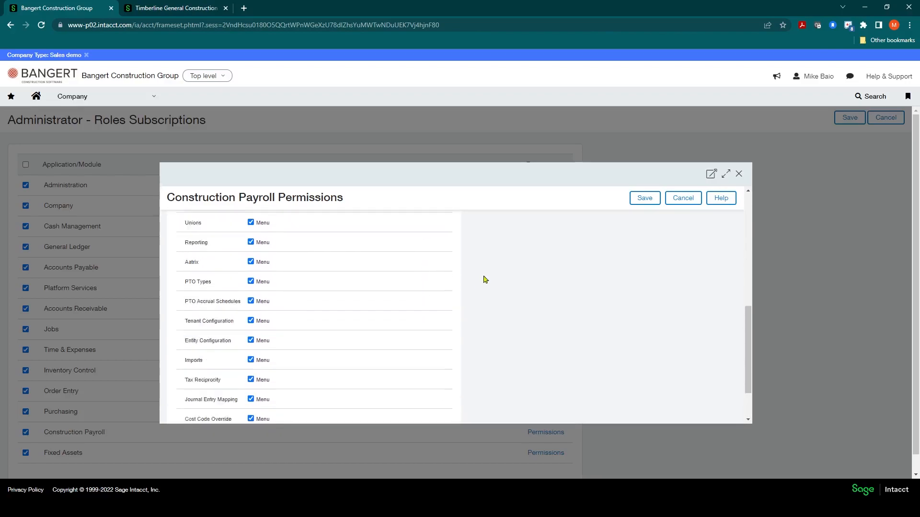
left_click(640, 202)
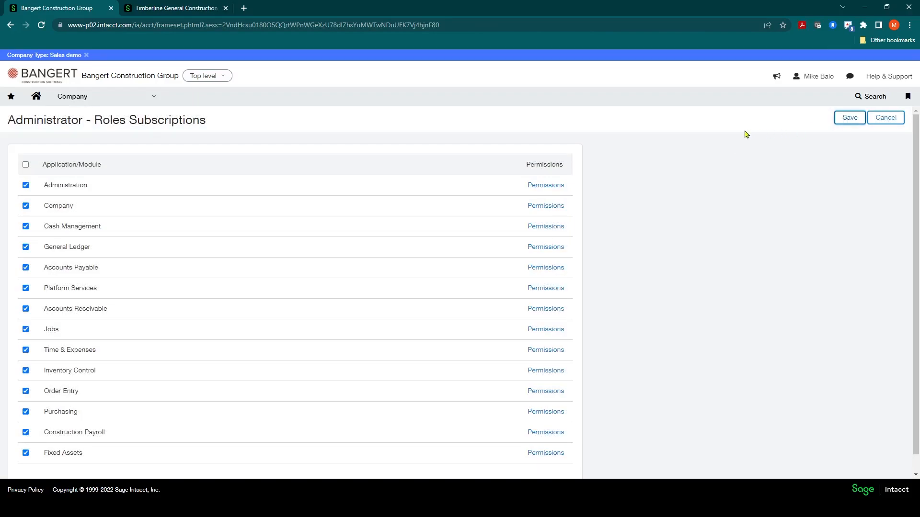
left_click(849, 117)
Display the Time & Expenses employee list with private records included
left_click(149, 101)
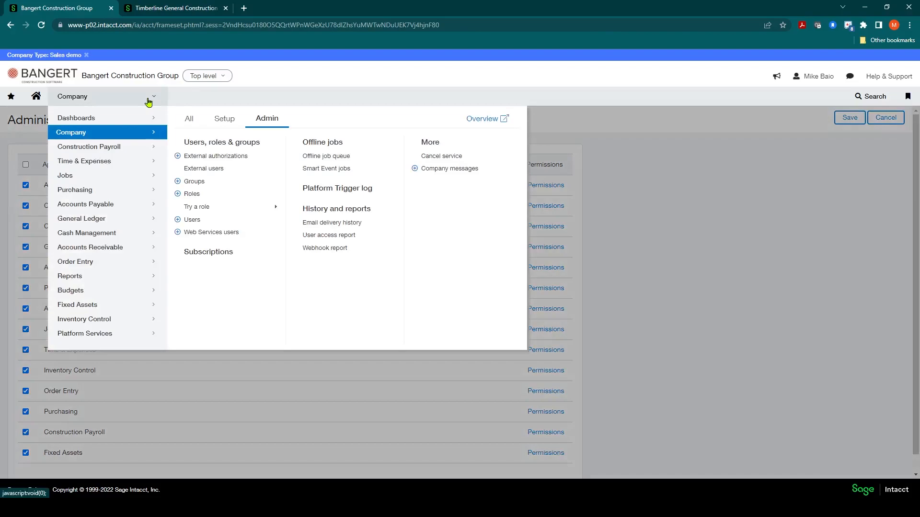
mouse_move(105, 161)
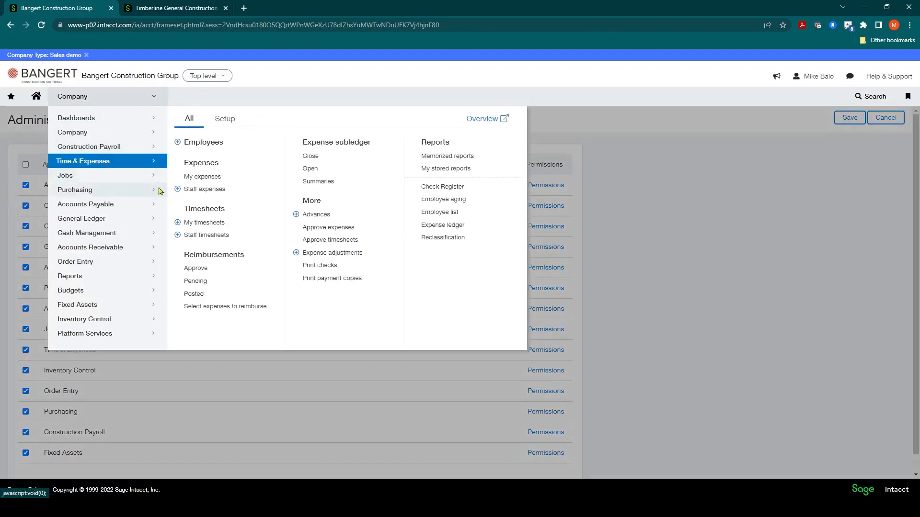
left_click(205, 143)
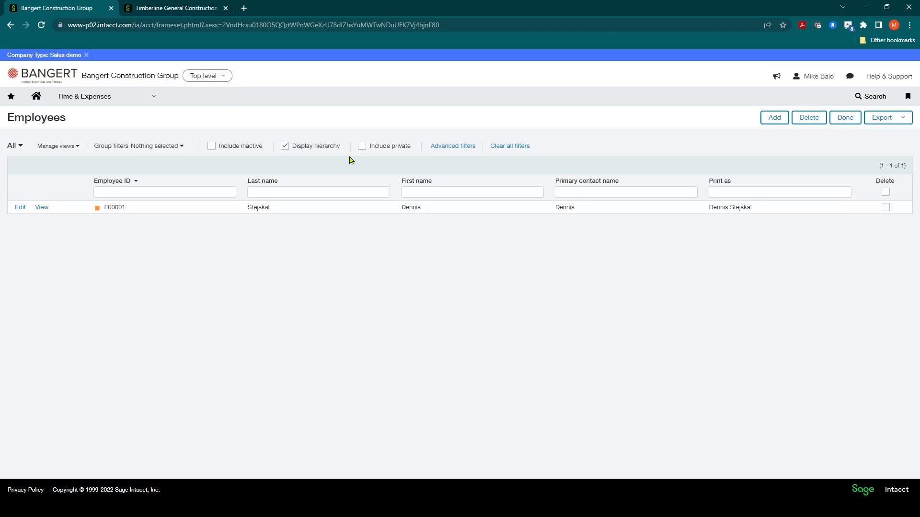
left_click(362, 146)
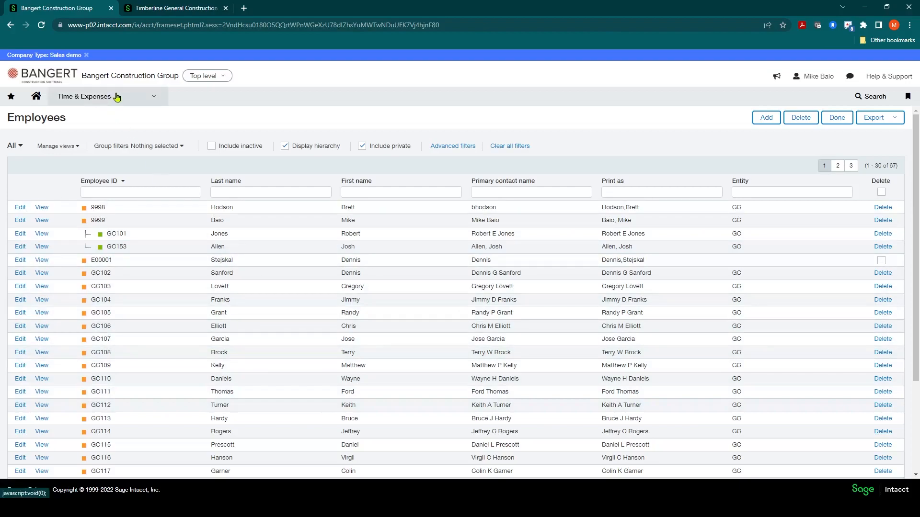
Display the Jobs list with private jobs included and look through the jobs
left_click(154, 97)
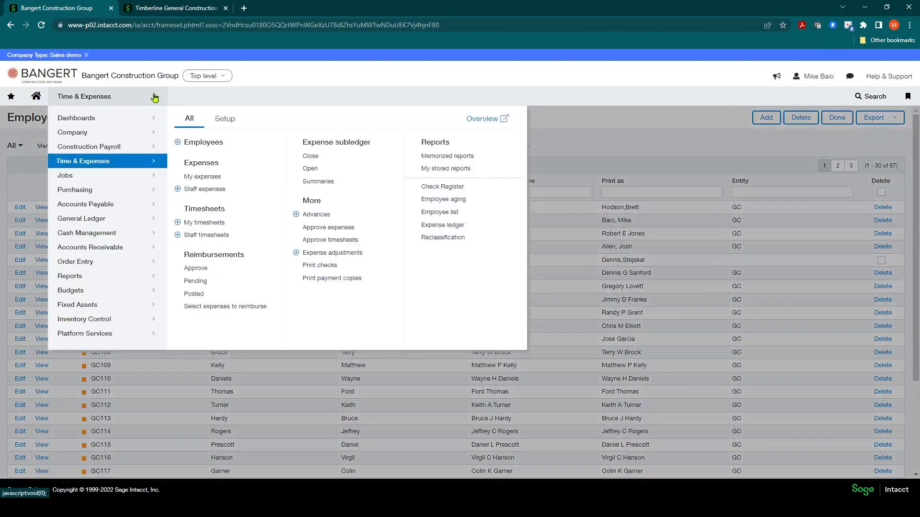
left_click(80, 179)
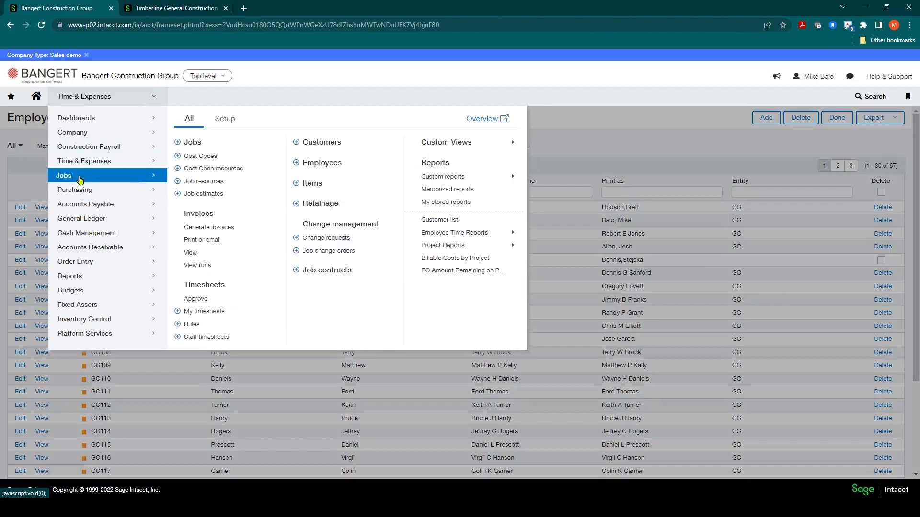
left_click(193, 142)
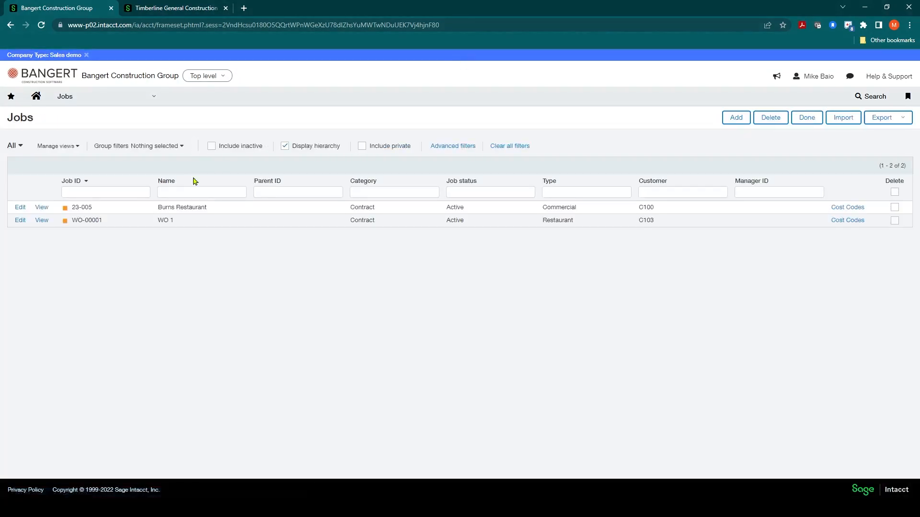
left_click(362, 147)
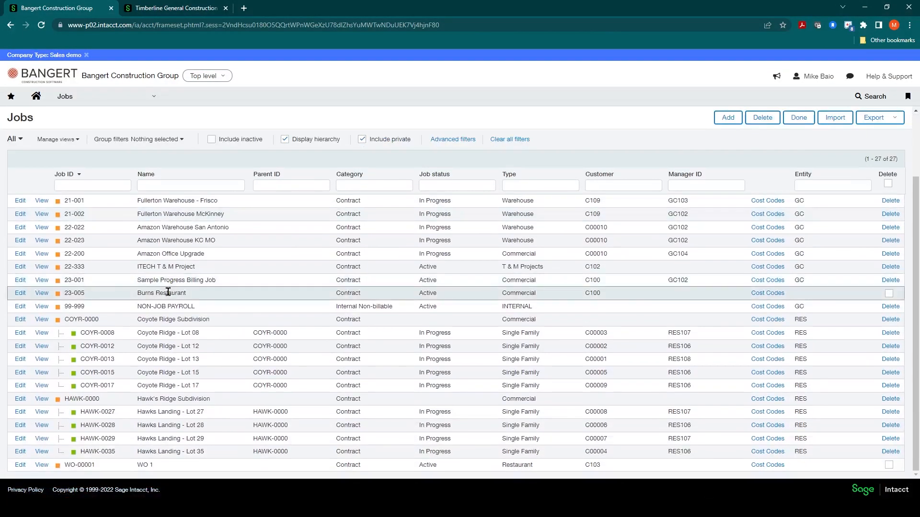
scroll(168, 292, "up", 2)
Open the standard cost code catalog from the Jobs setup and view the available entities
left_click(150, 103)
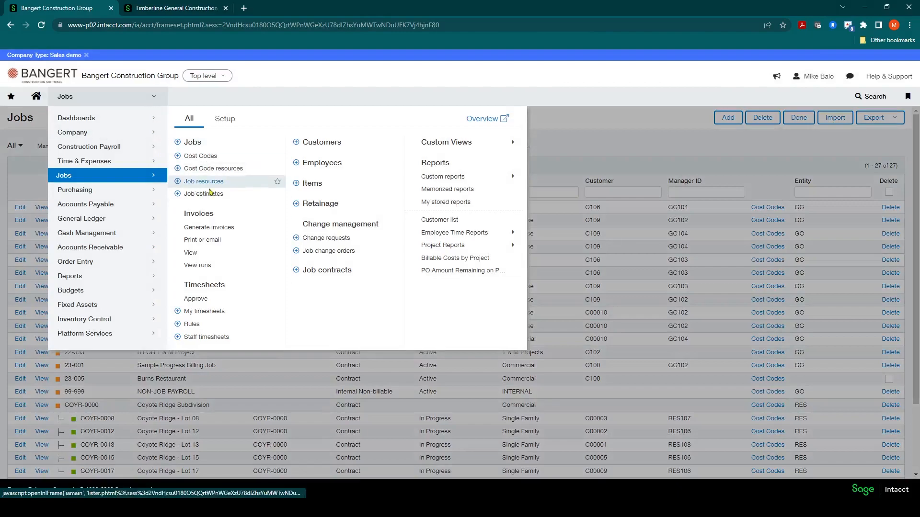
left_click(223, 119)
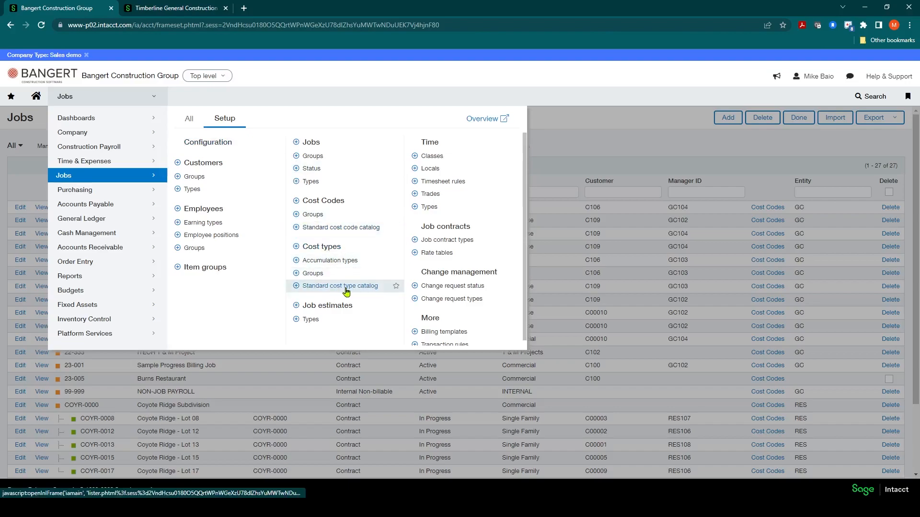
left_click(328, 228)
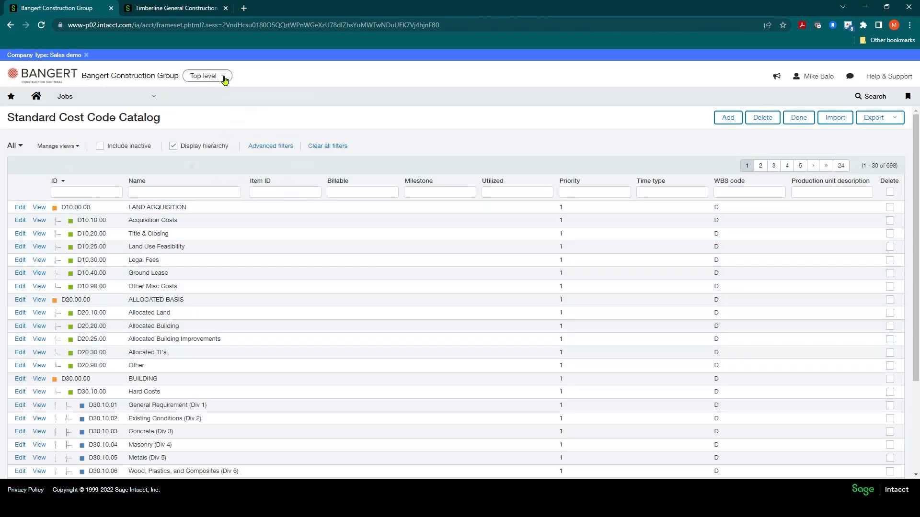
left_click(220, 77)
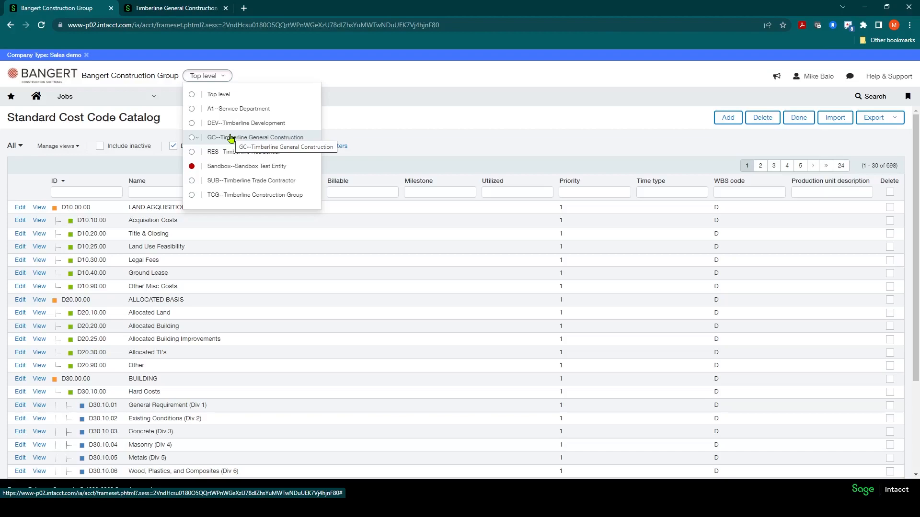
Open the list of General Ledger accounts
left_click(110, 96)
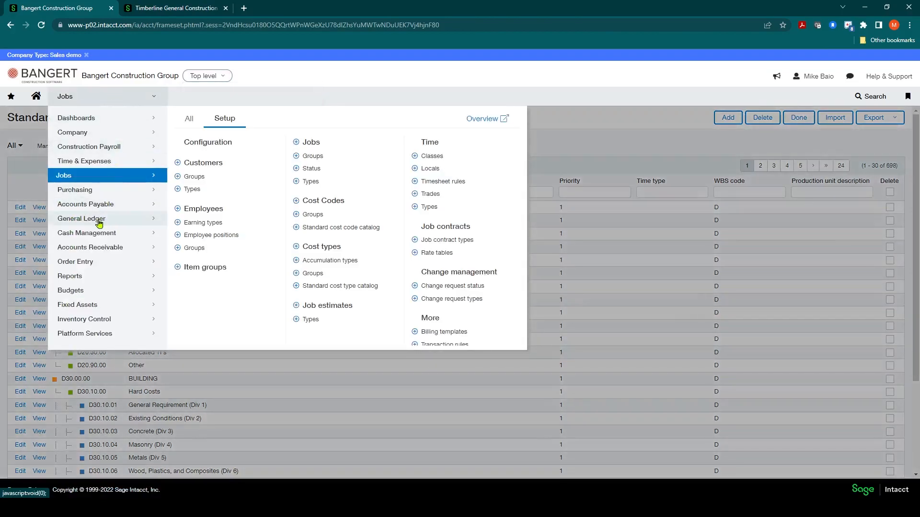
left_click(99, 223)
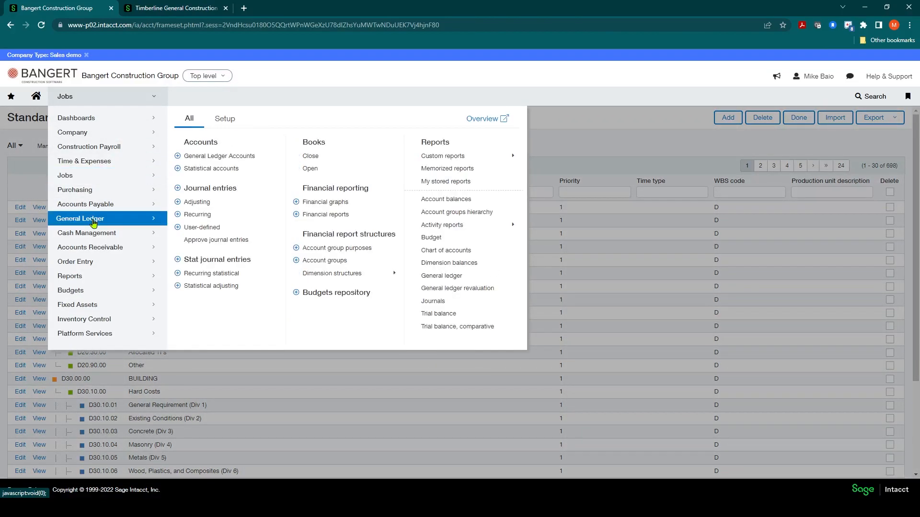
left_click(217, 157)
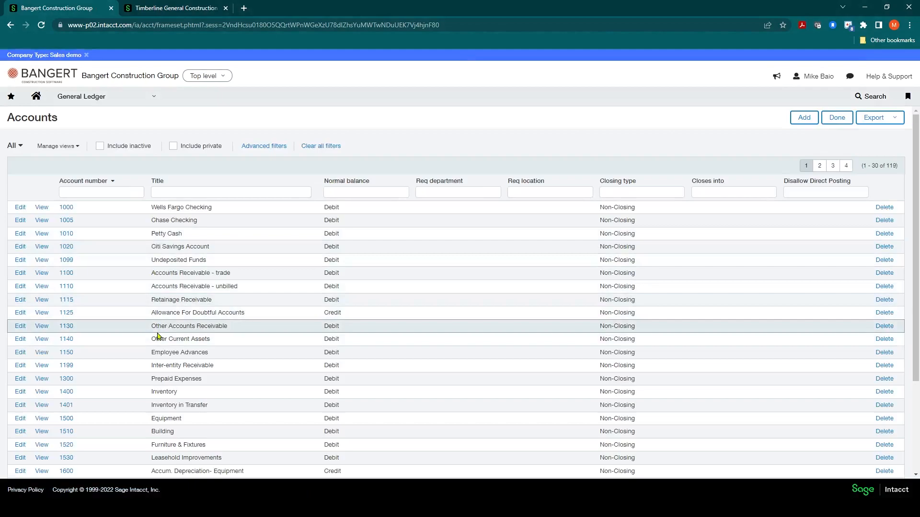
Open the list of time types from the Jobs setup
left_click(150, 97)
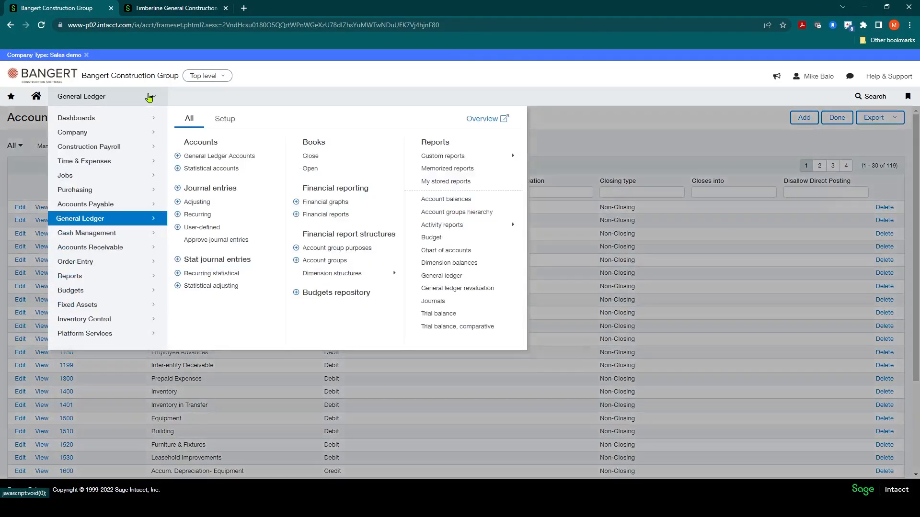
mouse_move(90, 179)
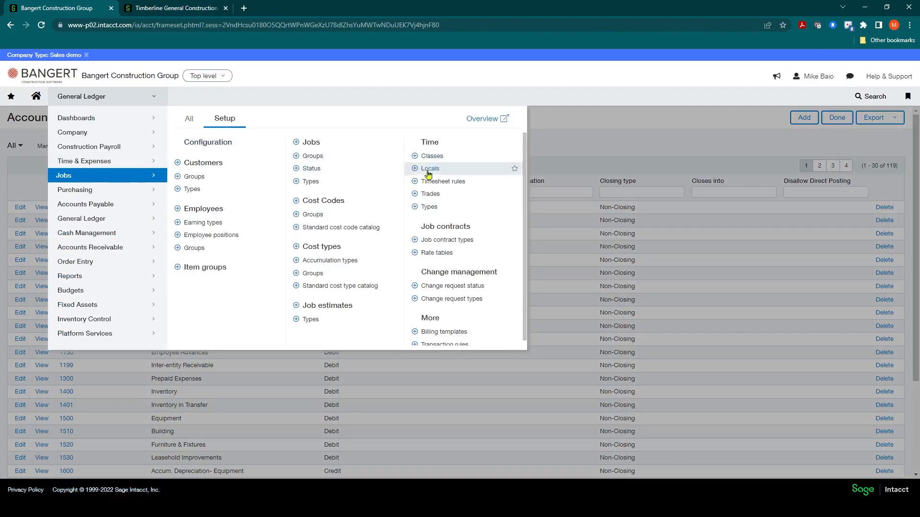
left_click(435, 211)
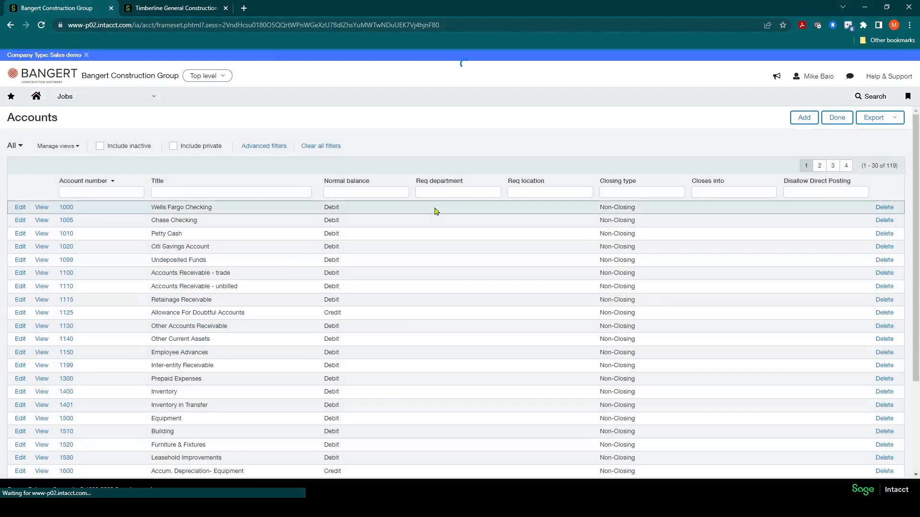